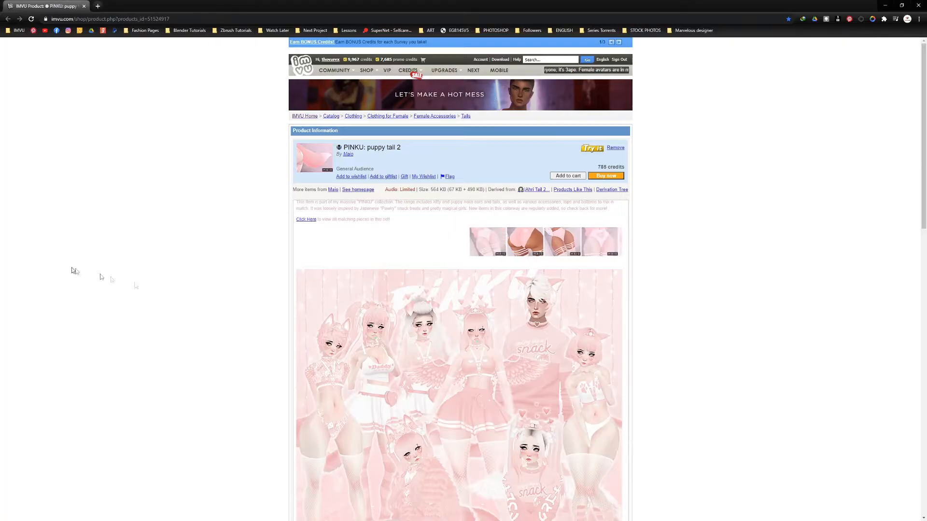
Step: Look over the PINKU: puppy tail 2 product page and open the parent product it is derived from, Ahri Tail 2
scroll(483, 408, down, 12)
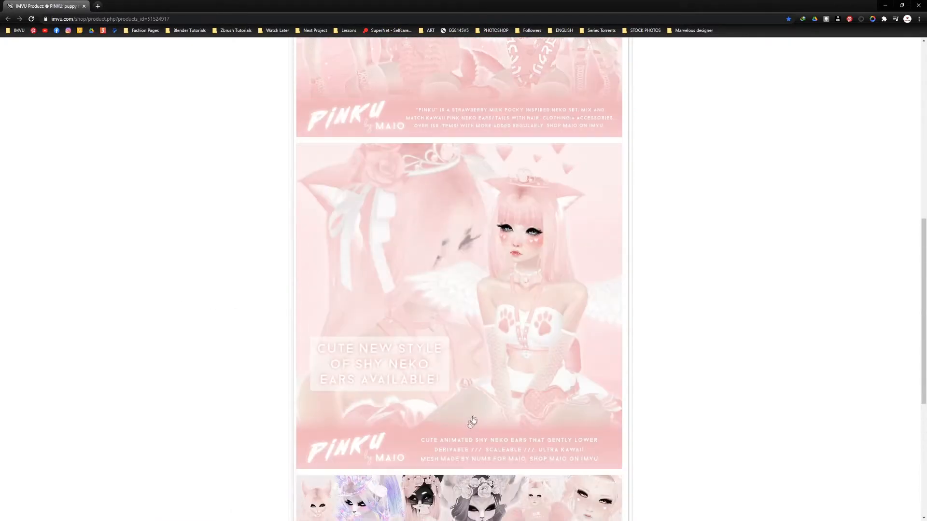
scroll(473, 421, up, 15)
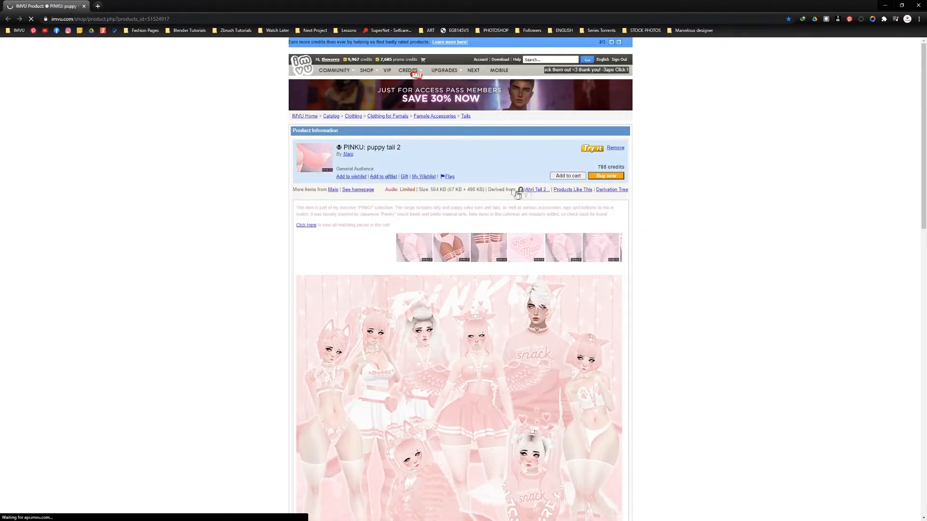
click(533, 191)
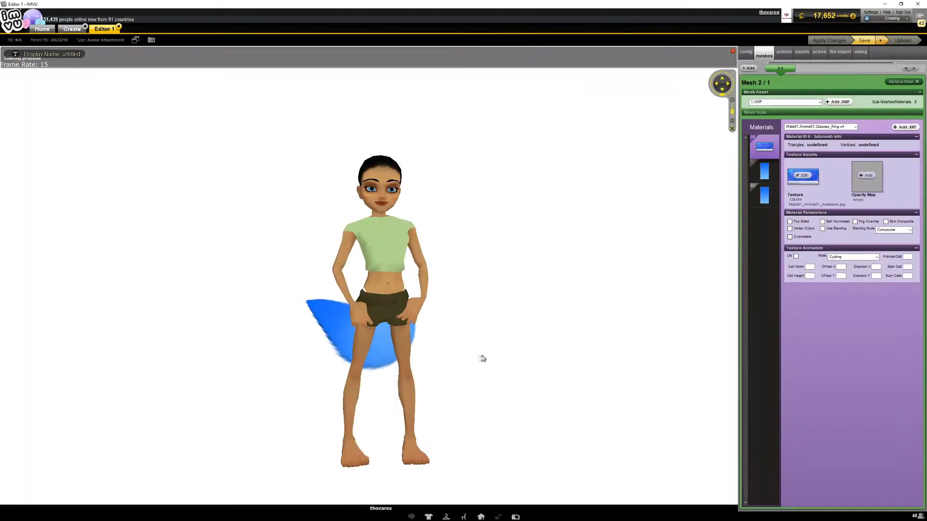
Step: Turn the avatar to a side view and look through the product's second debug list to the Mesh130 scale values
drag(481, 357, 393, 387)
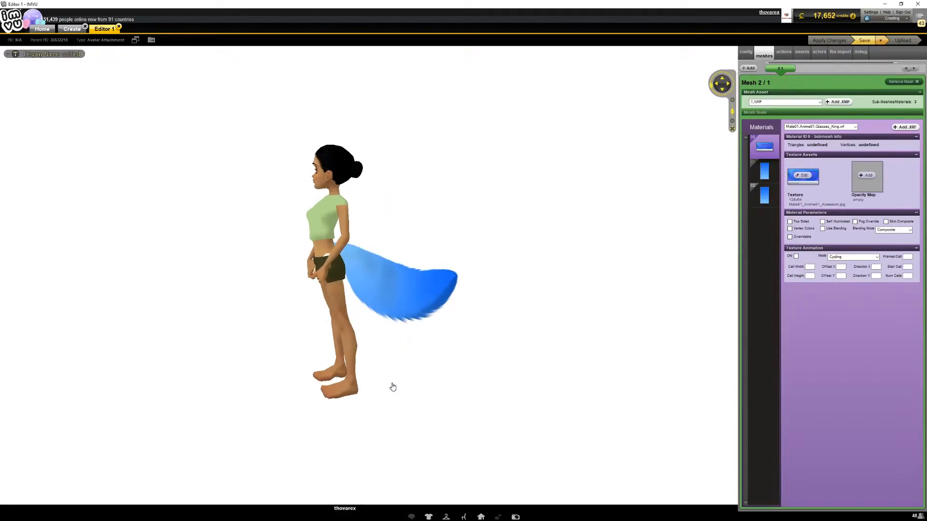
click(802, 53)
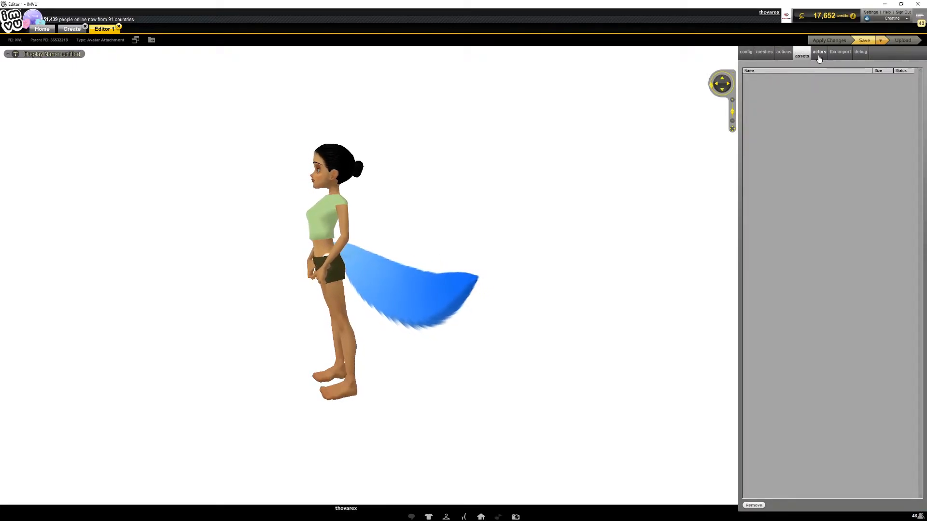
click(863, 54)
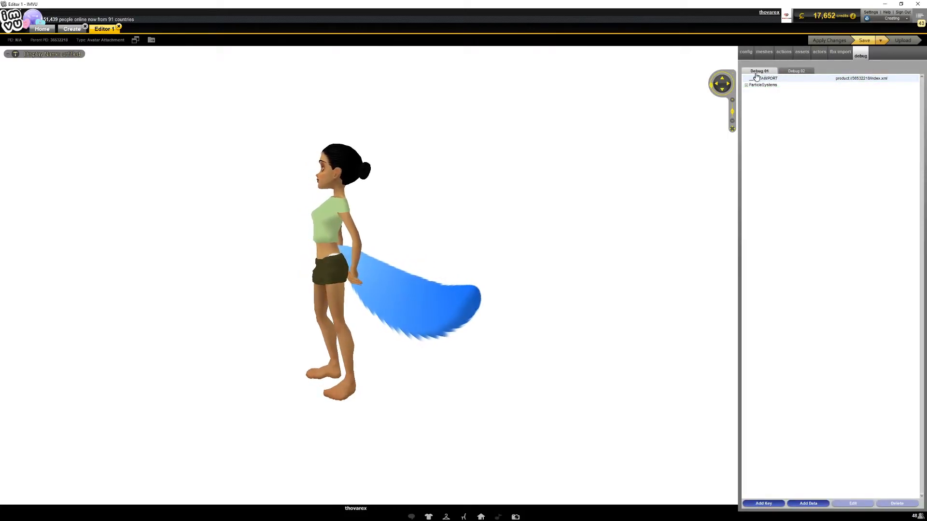
click(796, 72)
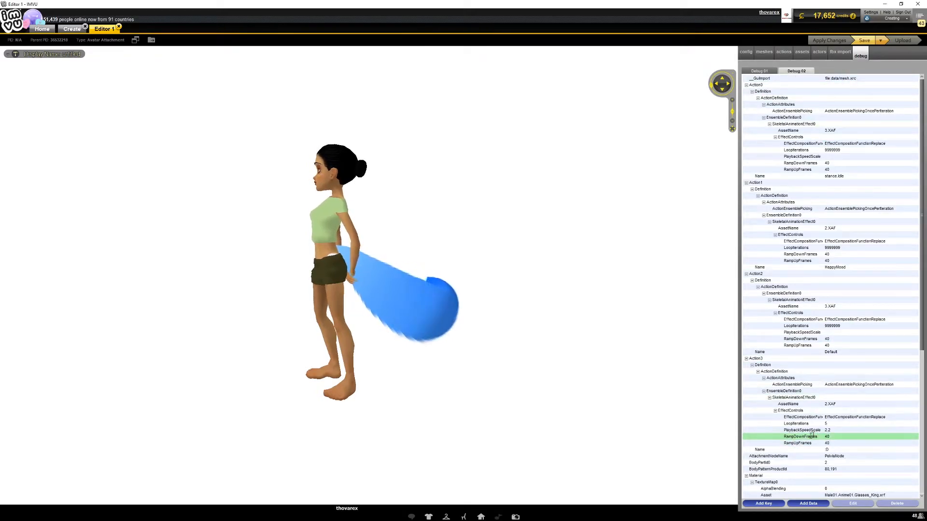
scroll(818, 437, down, 3)
scroll(817, 437, down, 8)
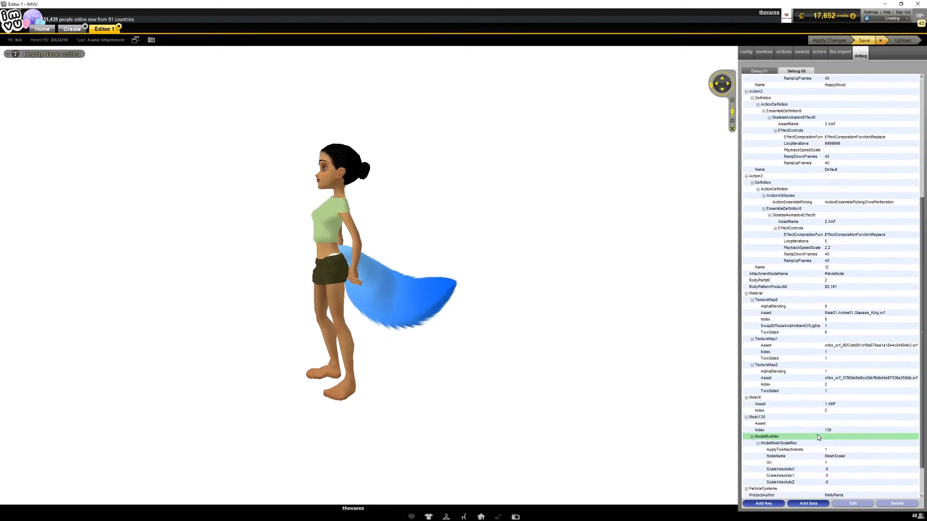
scroll(819, 438, down, 2)
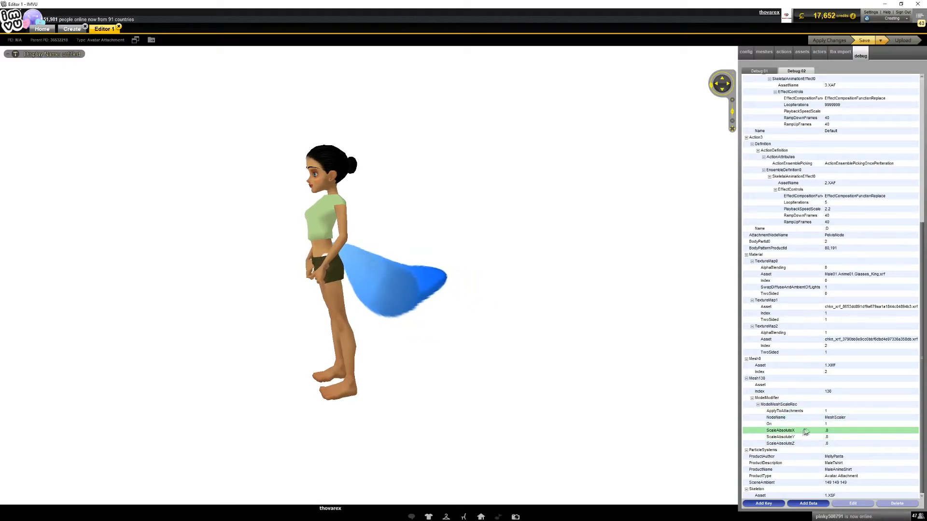
Step: Override the ScaleAbsoluteX value of Mesh130 with .4
click(828, 431)
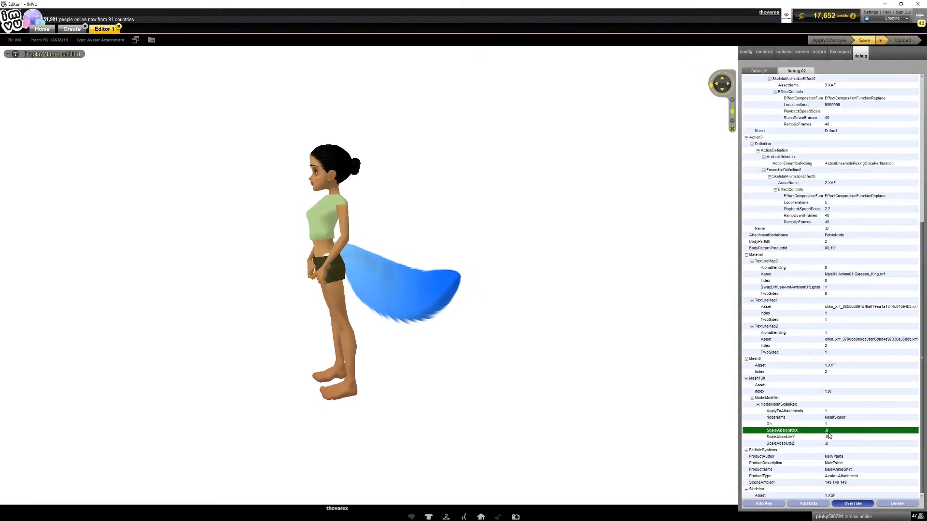
click(854, 503)
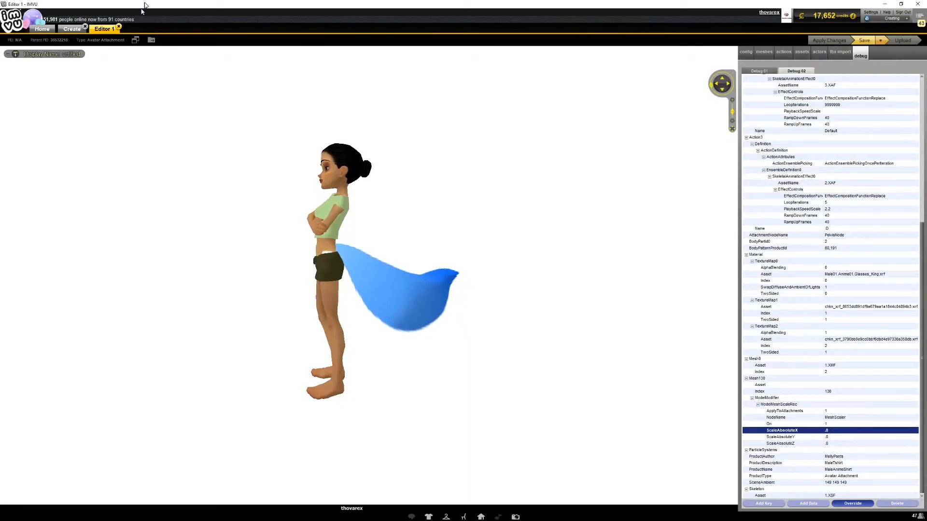
click(852, 504)
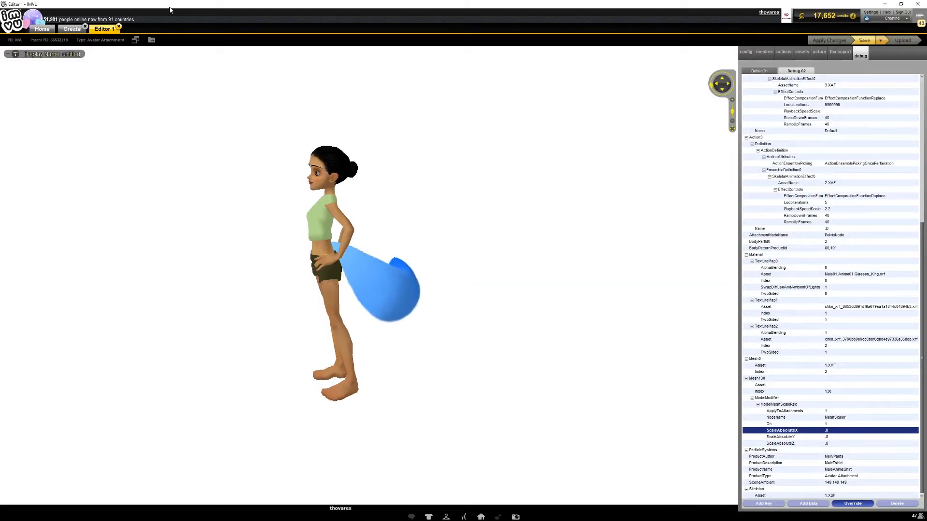
drag(169, 6, 0, 117)
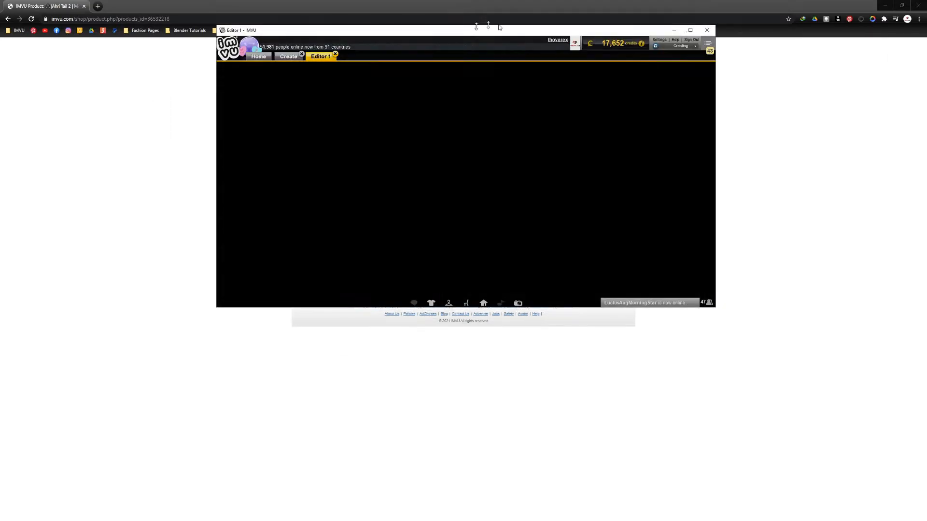
click(691, 30)
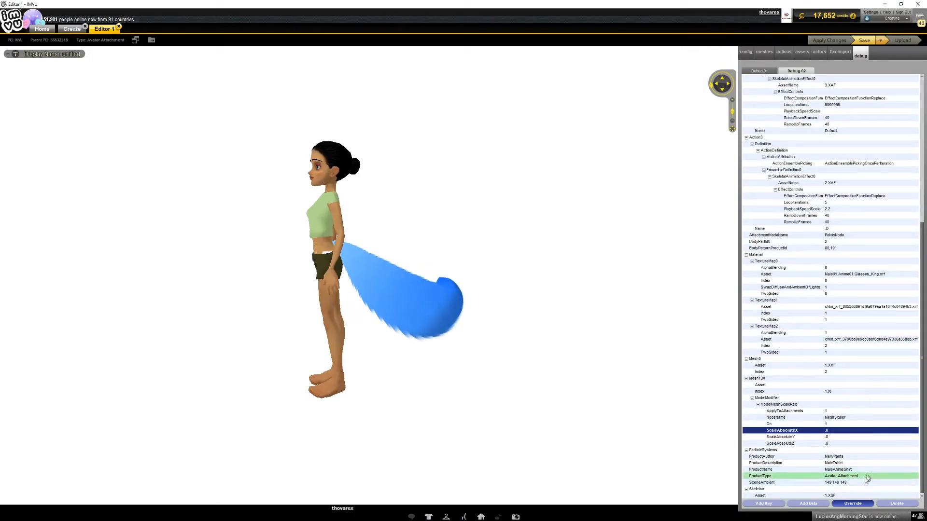
click(851, 502)
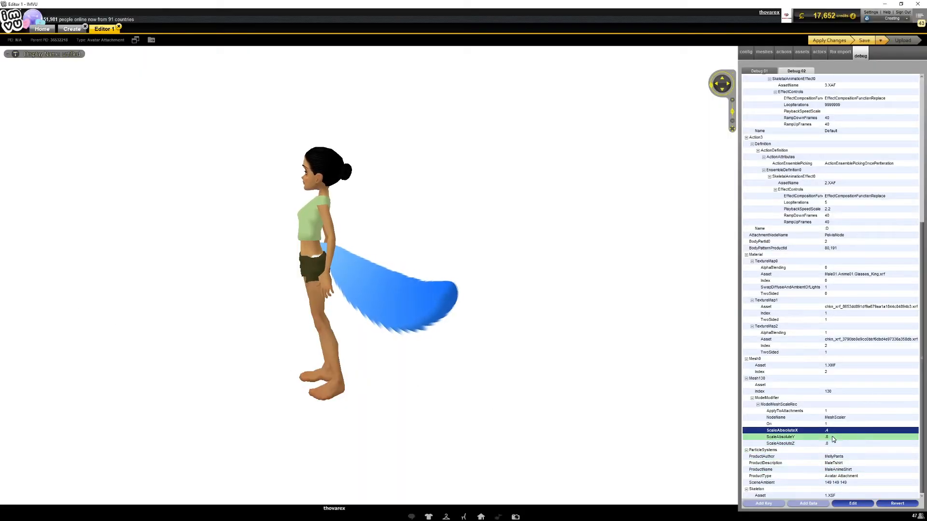
Step: Override the ScaleAbsoluteY and ScaleAbsoluteZ values of Mesh130 with .4
click(830, 438)
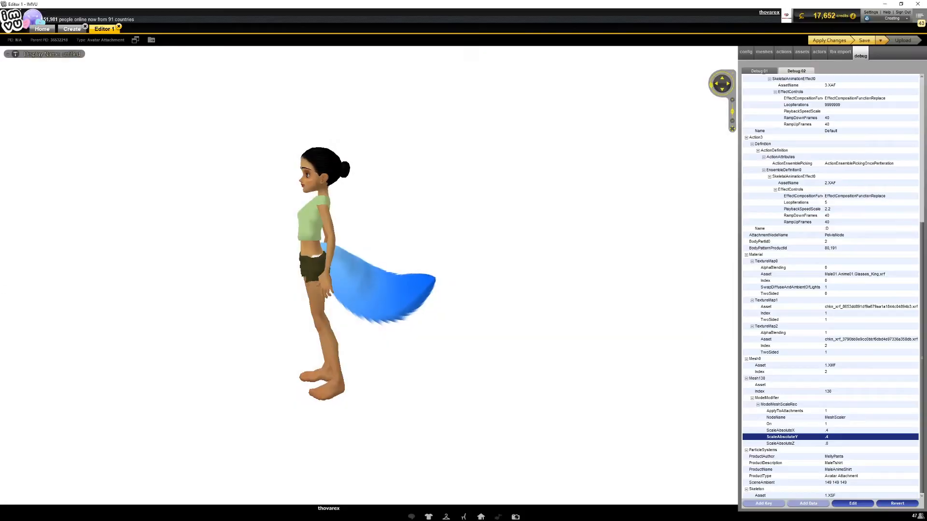
click(831, 445)
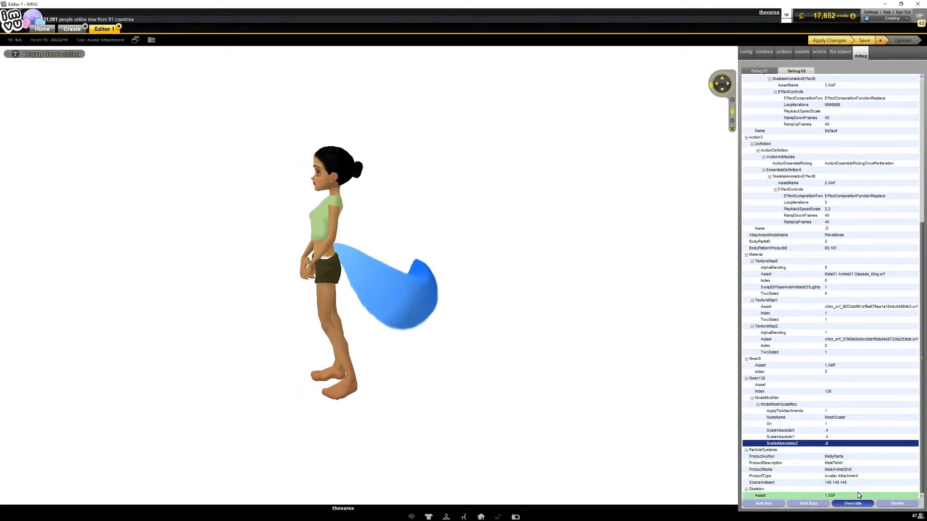
click(853, 504)
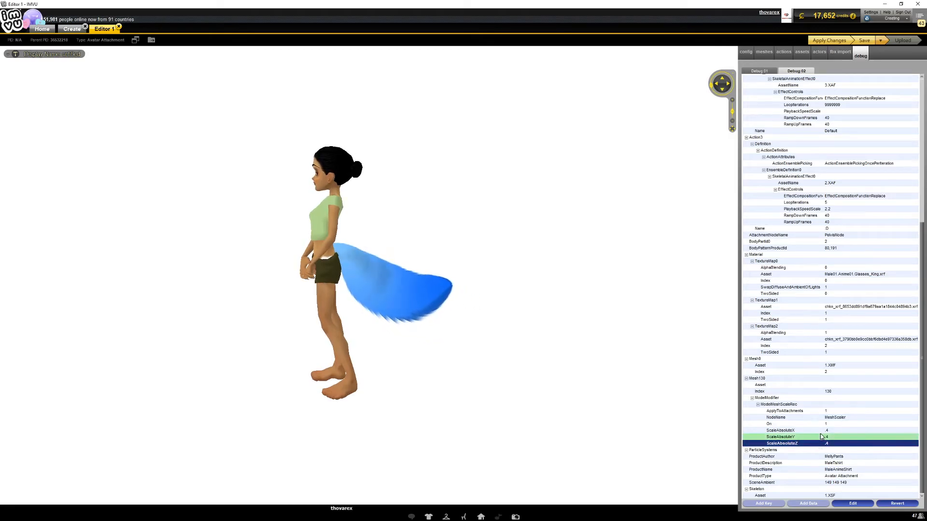
Step: Apply the mesh scale changes and inspect the resized tail on the avatar from behind and from the side
scroll(546, 251, up, 5)
drag(540, 270, 472, 324)
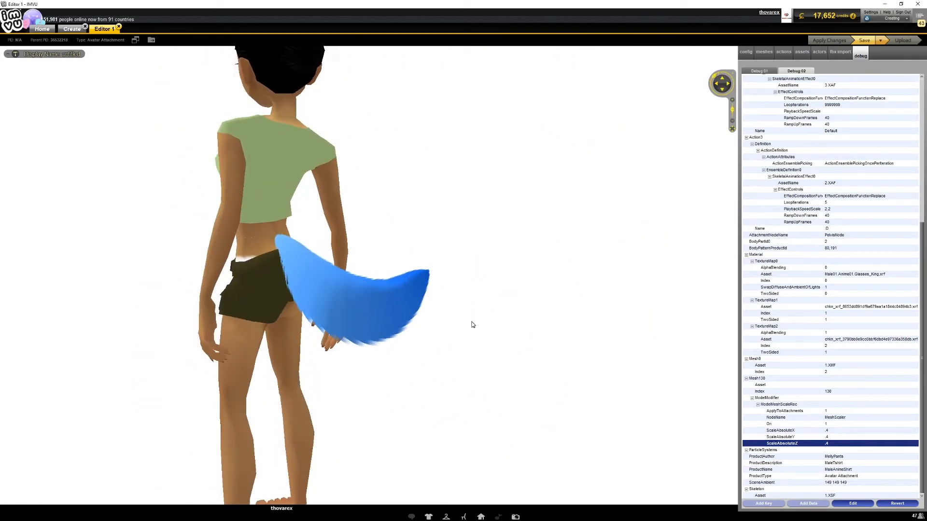
scroll(449, 383, down, 5)
scroll(436, 372, up, 5)
drag(435, 371, 515, 375)
scroll(420, 368, down, 5)
scroll(443, 374, up, 5)
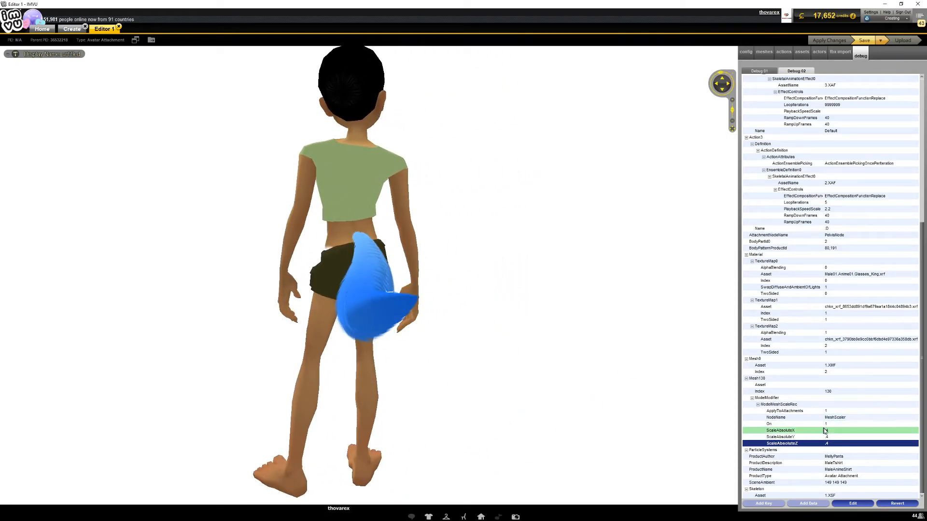
drag(541, 357, 592, 359)
Step: Set the ScaleAbsoluteX value of Mesh130 to .2
click(850, 432)
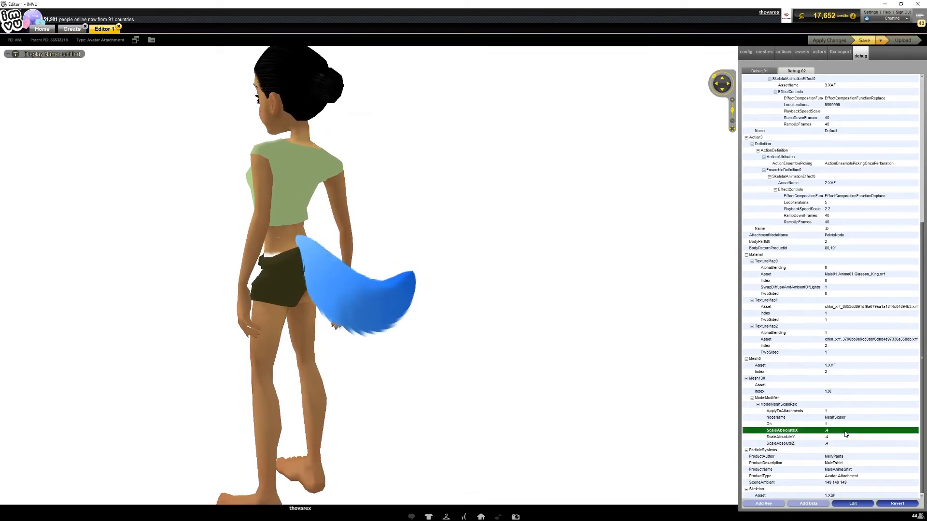
drag(477, 347, 448, 344)
click(830, 429)
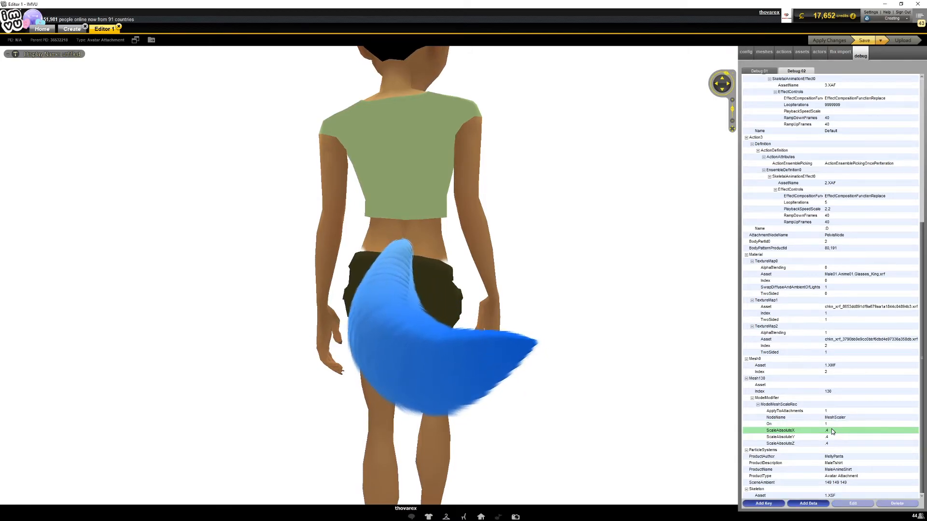
click(831, 430)
click(831, 431)
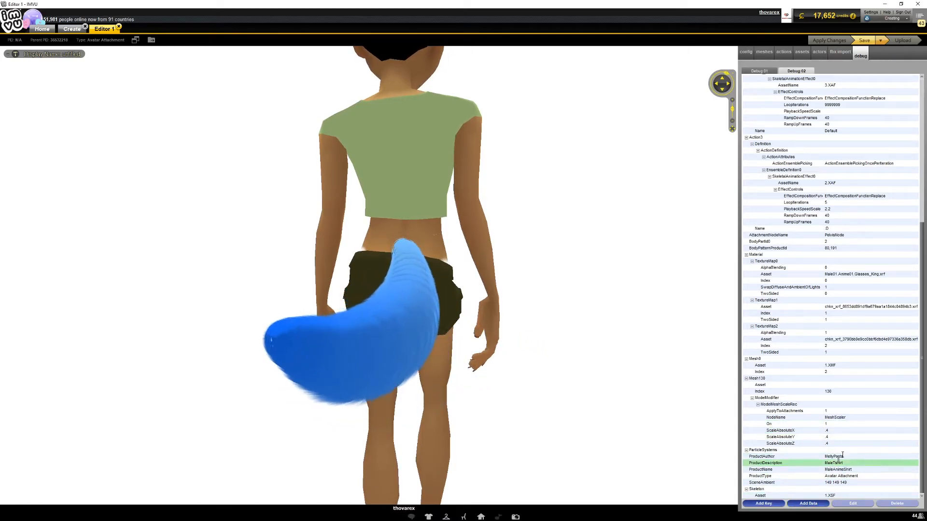
click(842, 432)
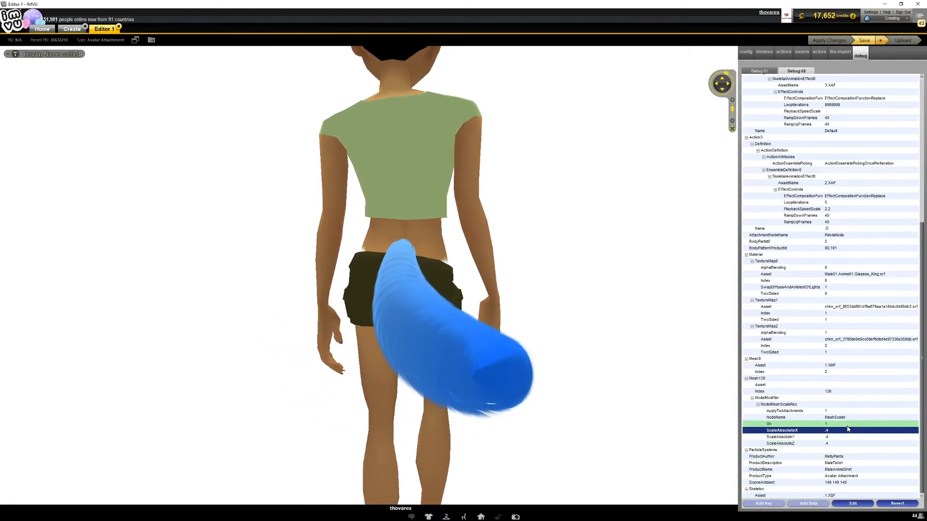
click(854, 505)
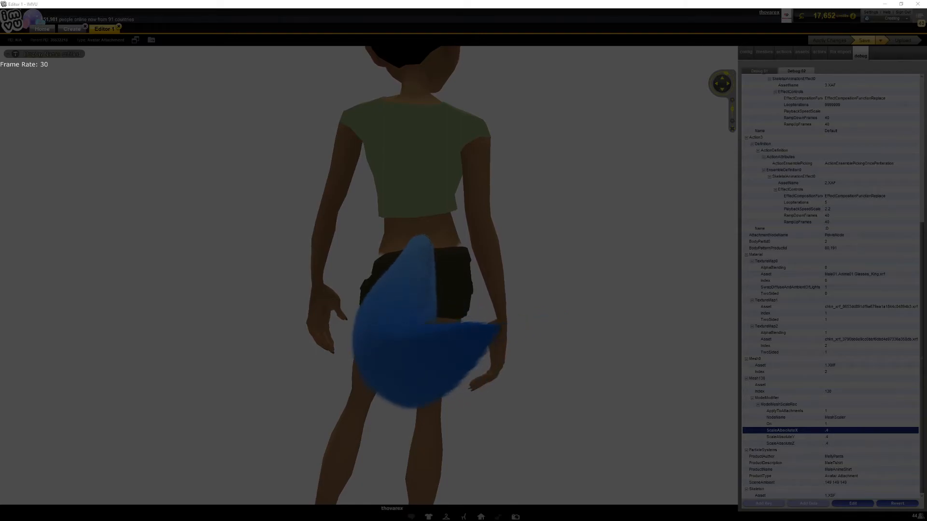
key(Return)
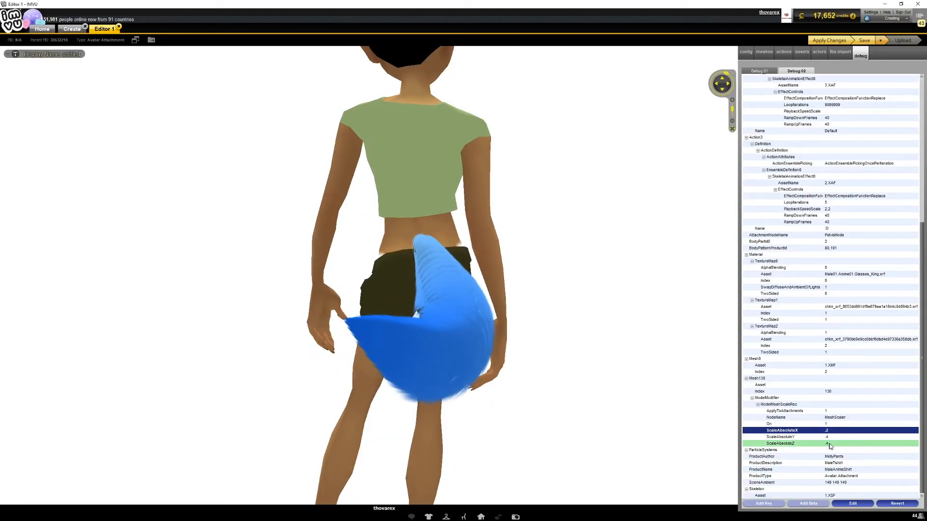
Step: Set the ScaleAbsoluteY and ScaleAbsoluteZ values of Mesh130 to .2
click(831, 439)
click(843, 503)
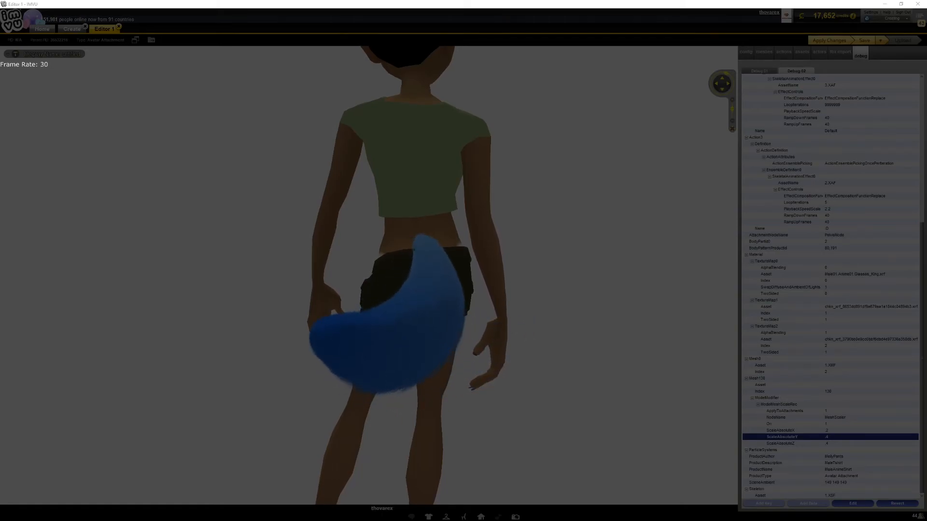
key(Return)
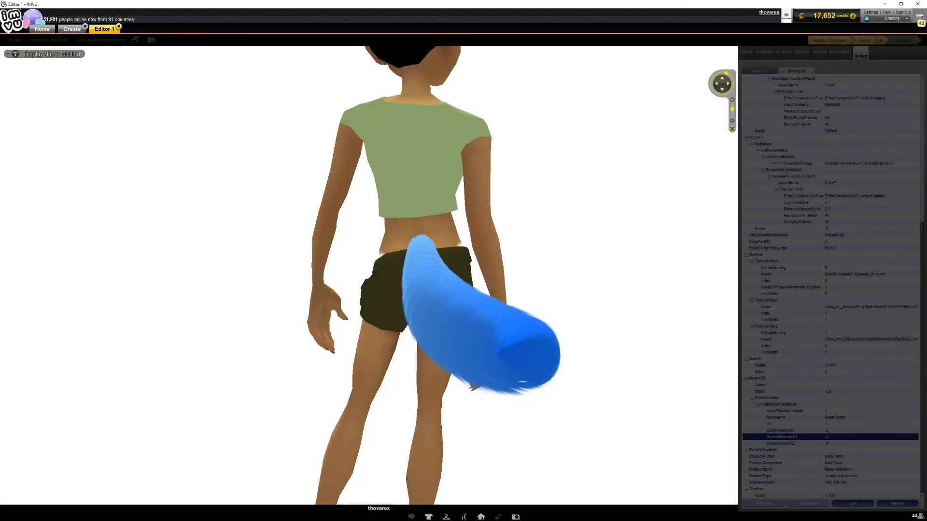
click(832, 444)
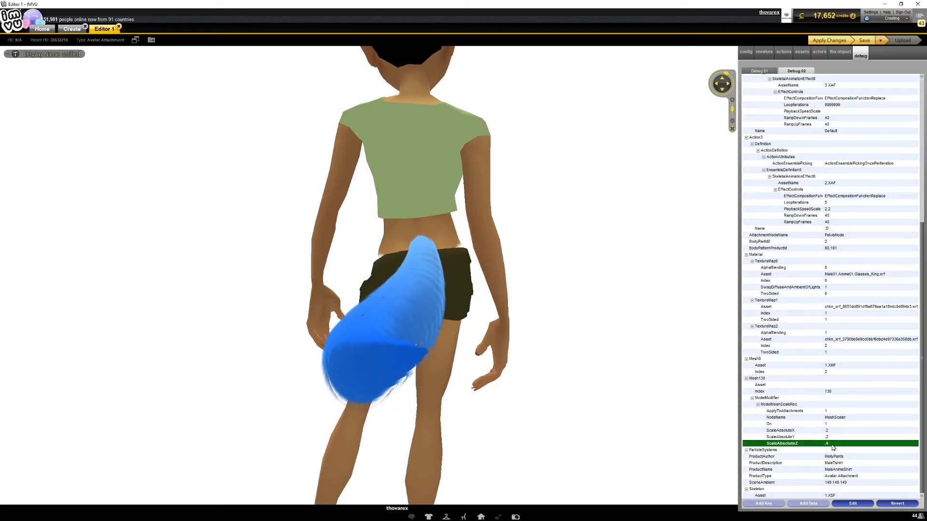
click(856, 502)
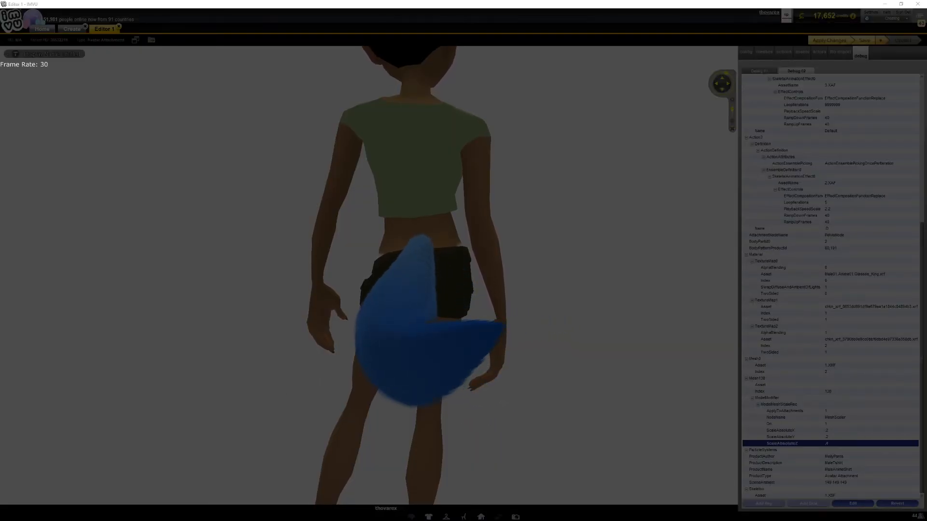
click(265, 335)
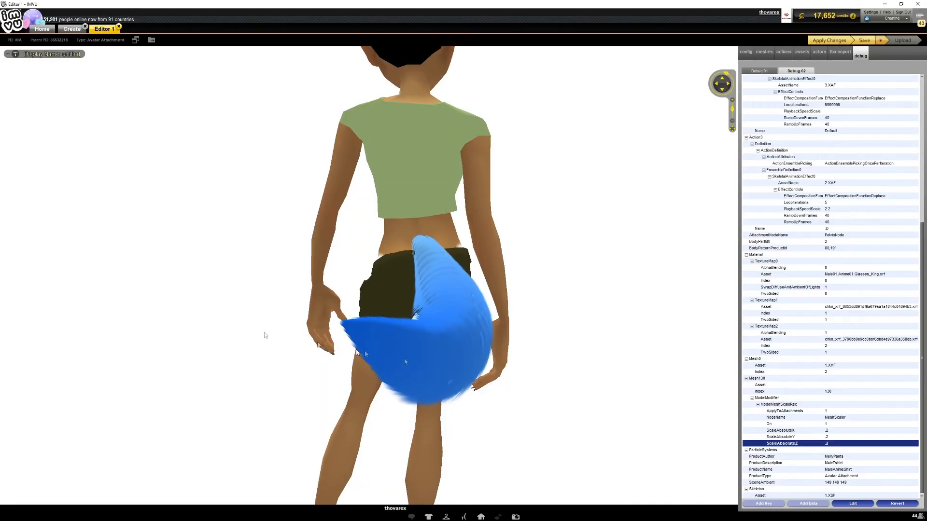
Step: Apply the reduced mesh scale and check the smaller tail on the avatar from several angles
scroll(619, 244, up, 3)
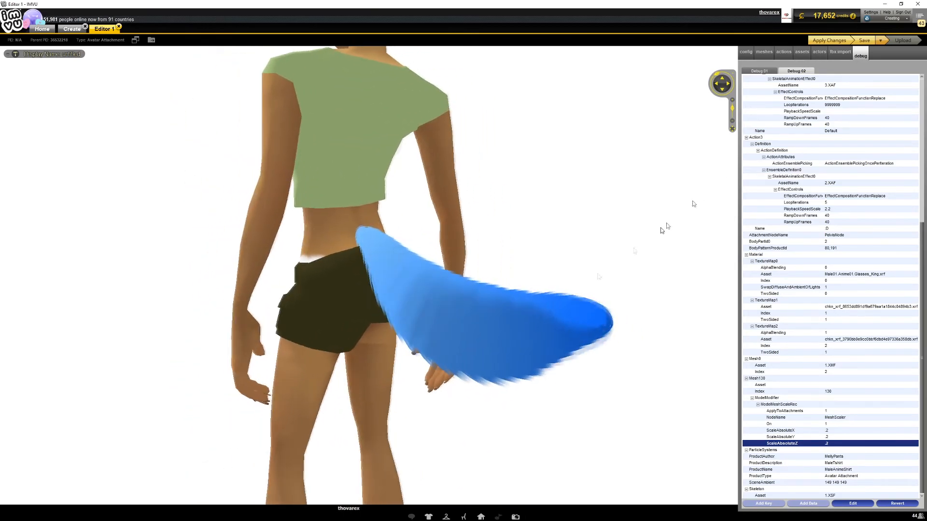
scroll(471, 275, up, 3)
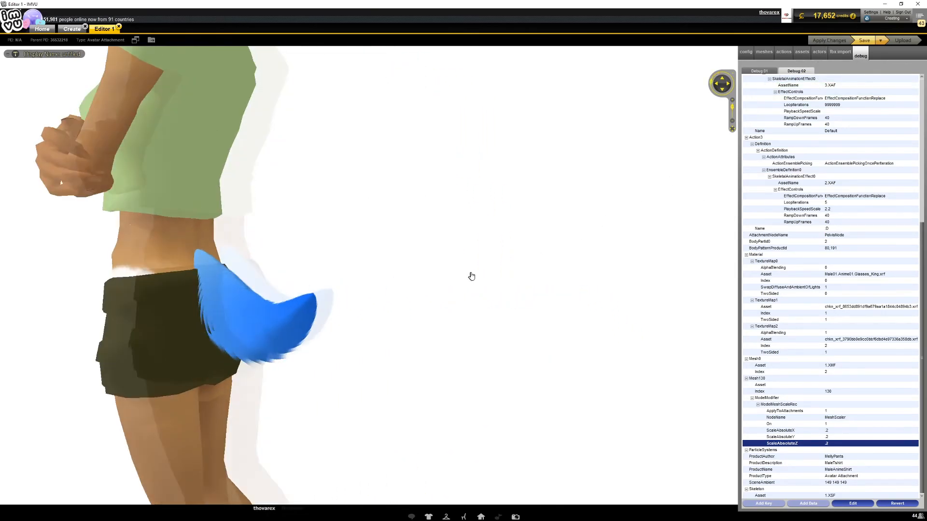
drag(501, 288, 465, 304)
scroll(340, 299, down, 4)
scroll(348, 296, up, 2)
scroll(465, 305, down, 3)
scroll(376, 340, up, 5)
drag(376, 341, 503, 340)
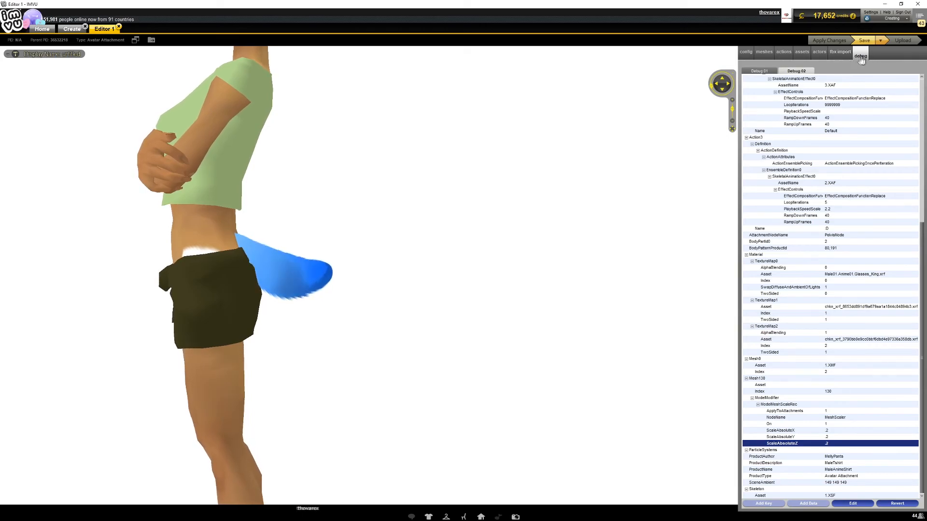
Step: Review the Mesh130 scale overrides in the Debug 01 list and compare them with the Mesh130 entries in Debug 02
click(761, 72)
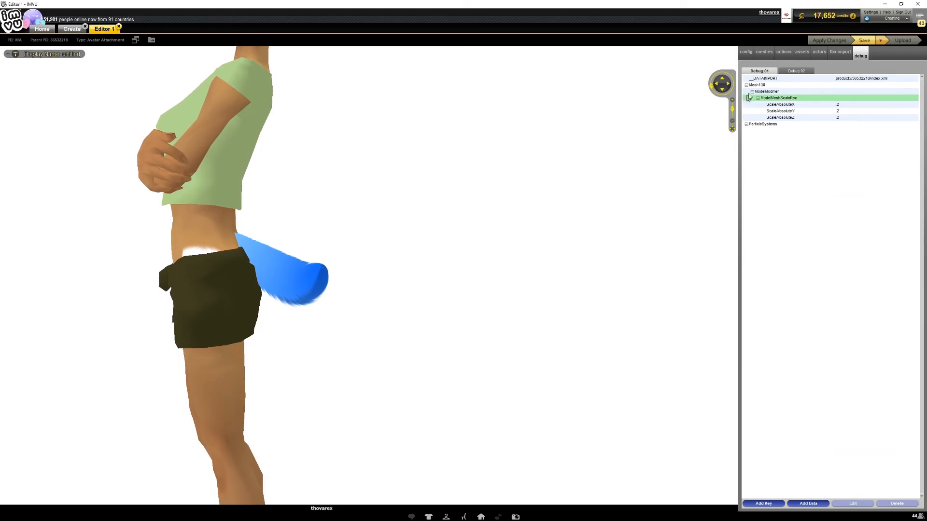
click(798, 72)
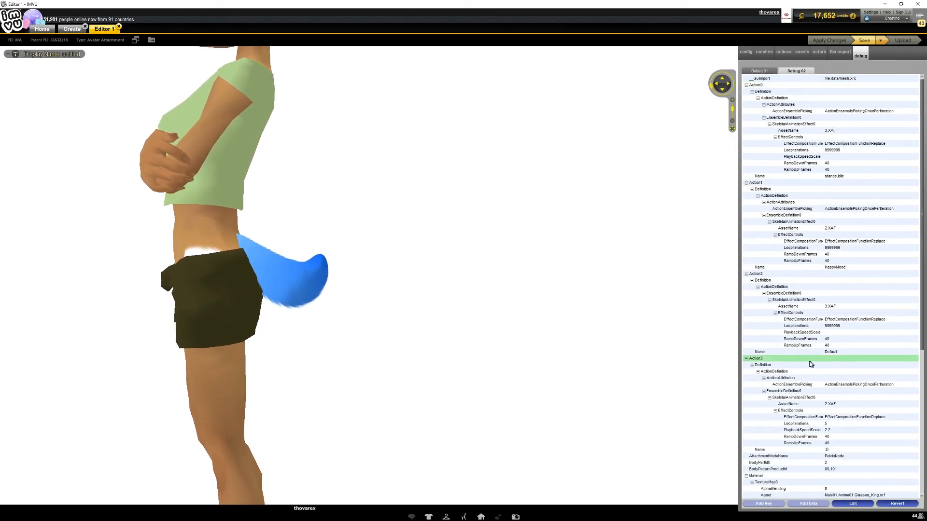
scroll(823, 381, down, 5)
scroll(822, 407, down, 4)
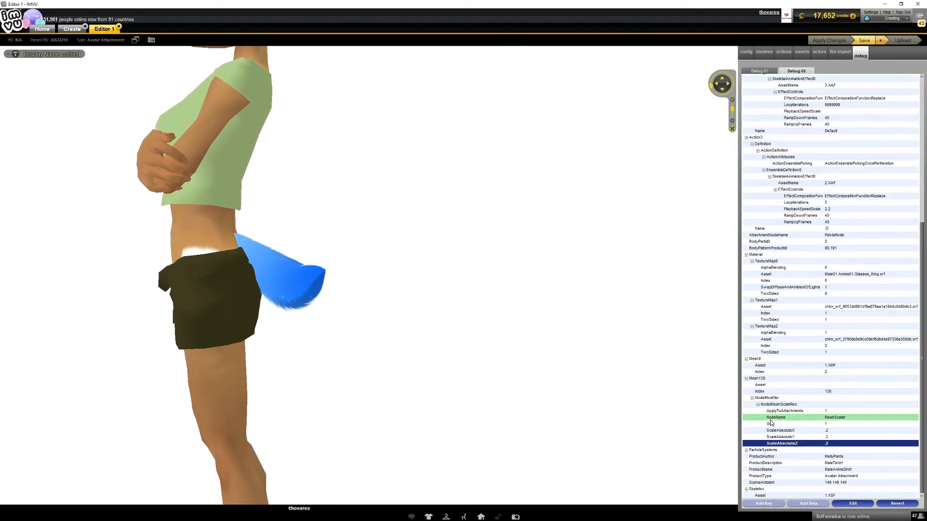